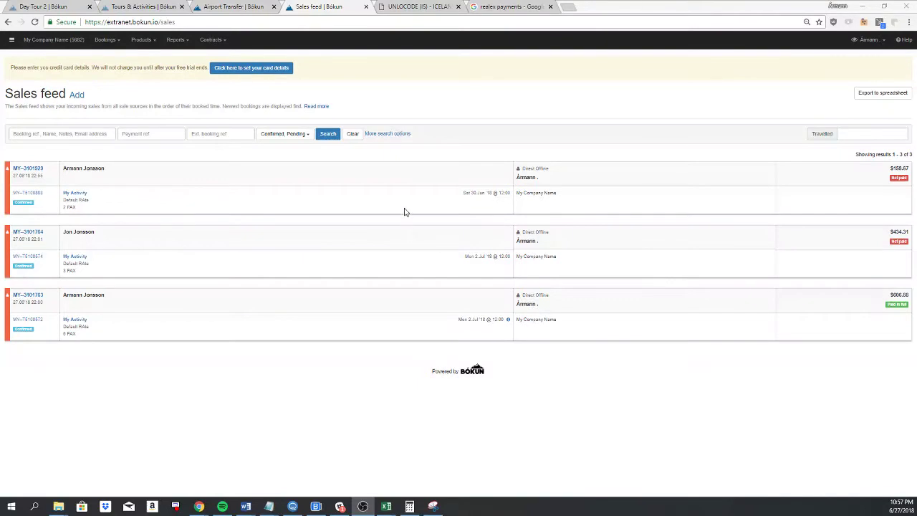
Step: Open the Tours & Activities product list to view the existing products
{"action": "left_click", "coordinate": [140, 39]}
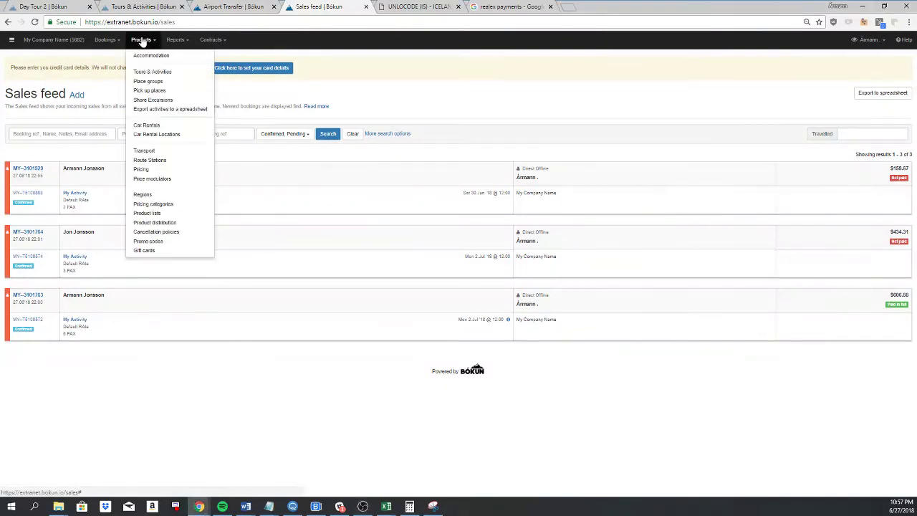
{"action": "left_click", "coordinate": [151, 75]}
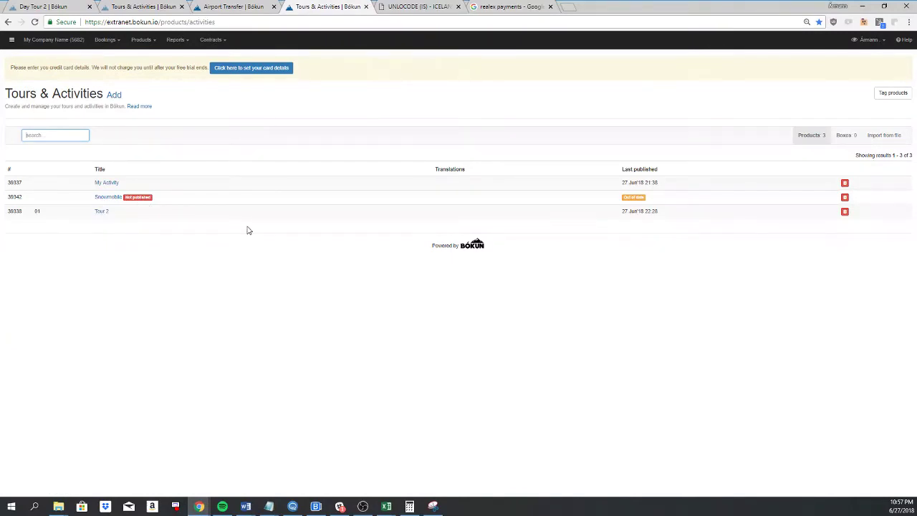
Step: Open the booking desk for My Activity on 28 June 2018 at 12:00
{"action": "left_click", "coordinate": [108, 40]}
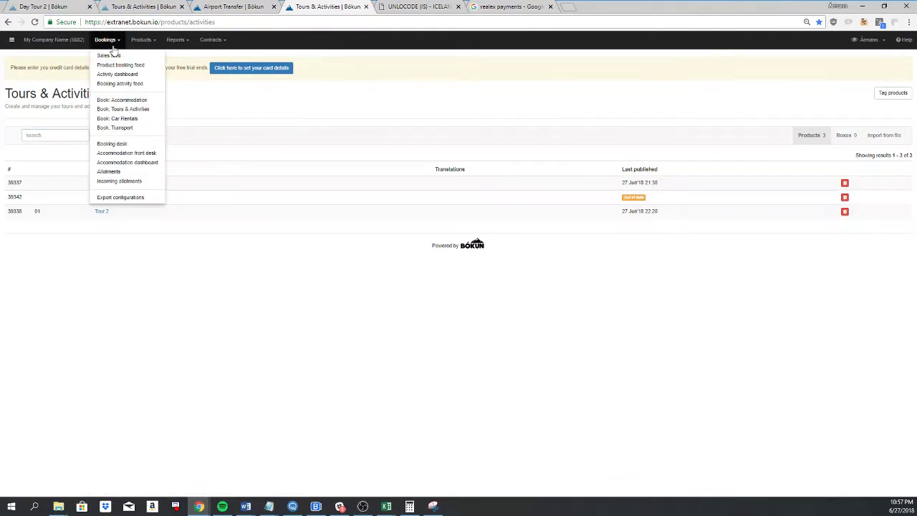
{"action": "left_click", "coordinate": [114, 144]}
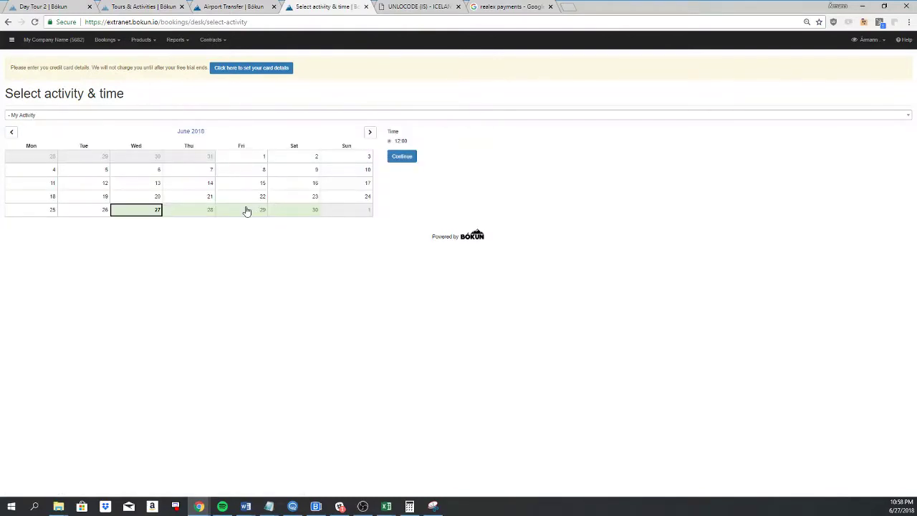
{"action": "left_click", "coordinate": [183, 120]}
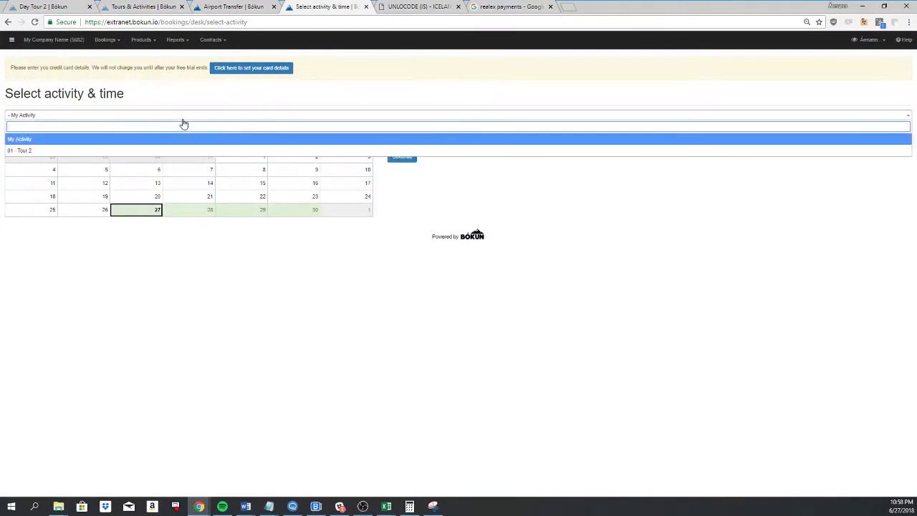
{"action": "left_click", "coordinate": [183, 123]}
{"action": "left_click", "coordinate": [184, 215]}
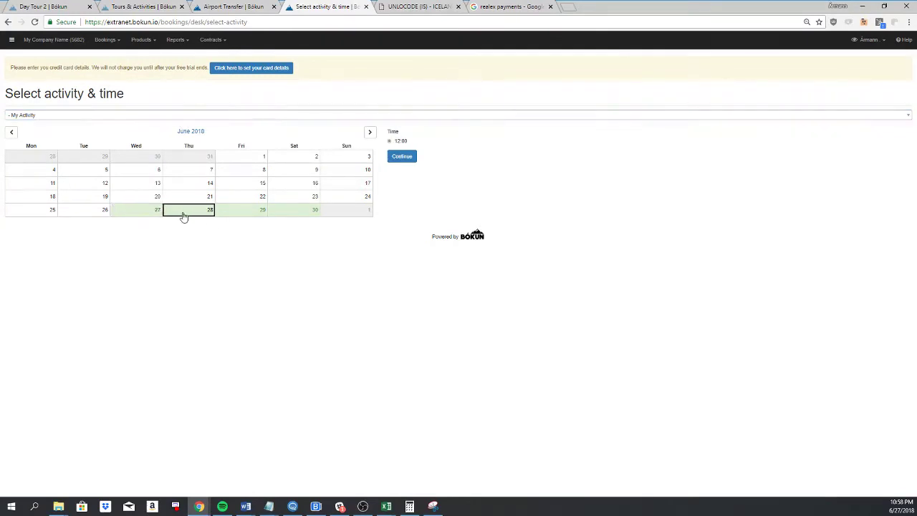
{"action": "left_click", "coordinate": [402, 157]}
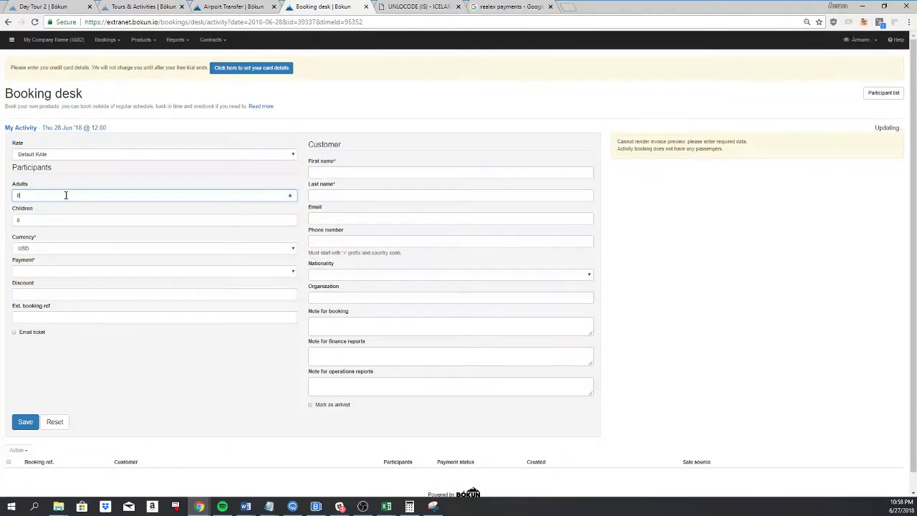
Step: Enter 2 adults and 1 child as participants and fill in the customer's first and last name
{"action": "type", "text": "2"}
{"action": "left_click", "coordinate": [29, 221]}
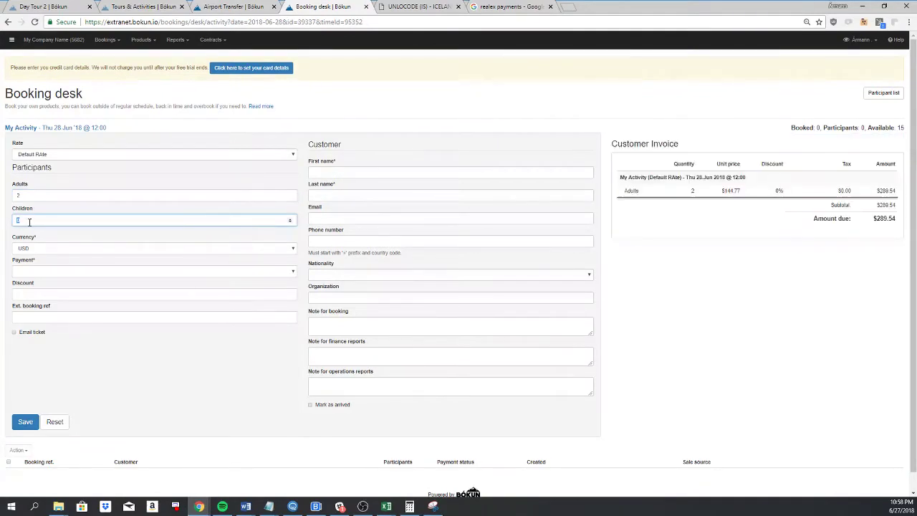
{"action": "left_click", "coordinate": [346, 170]}
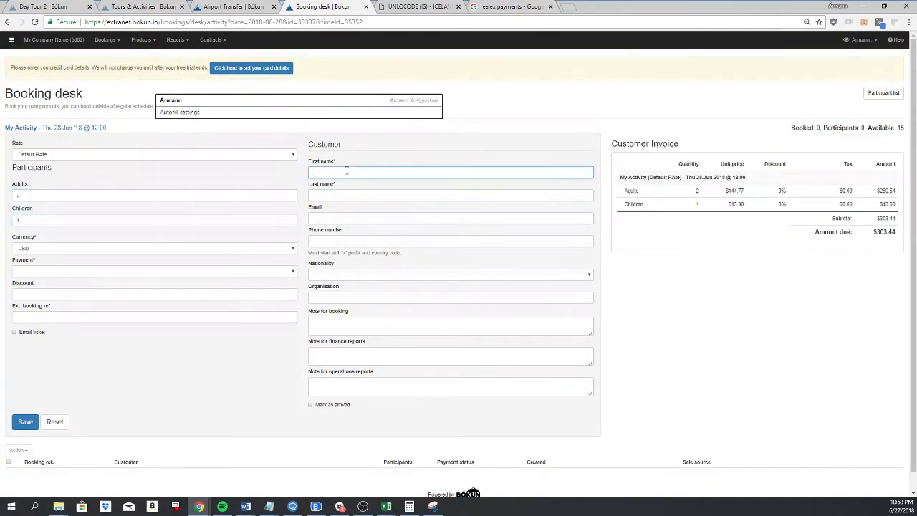
{"action": "type", "text": "Ármann"}
{"action": "key", "text": "Tab"}
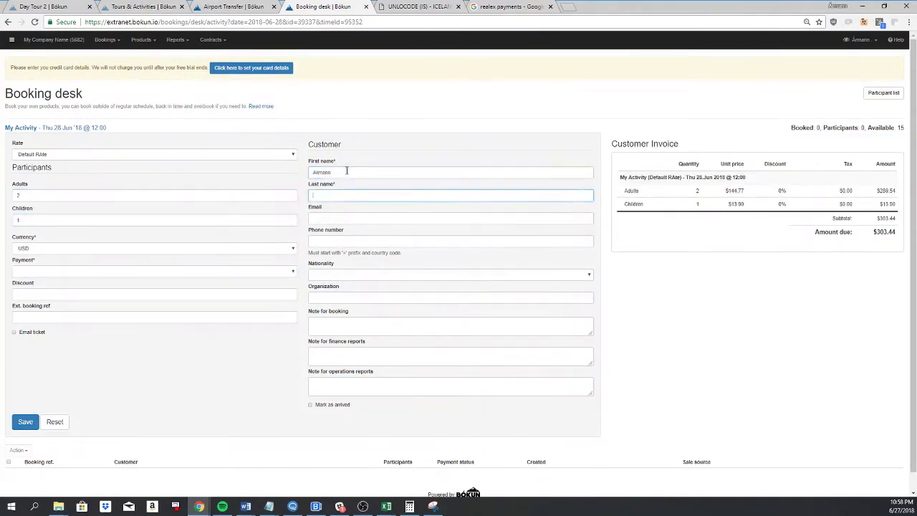
{"action": "type", "text": "Test"}
{"action": "left_click", "coordinate": [208, 368]}
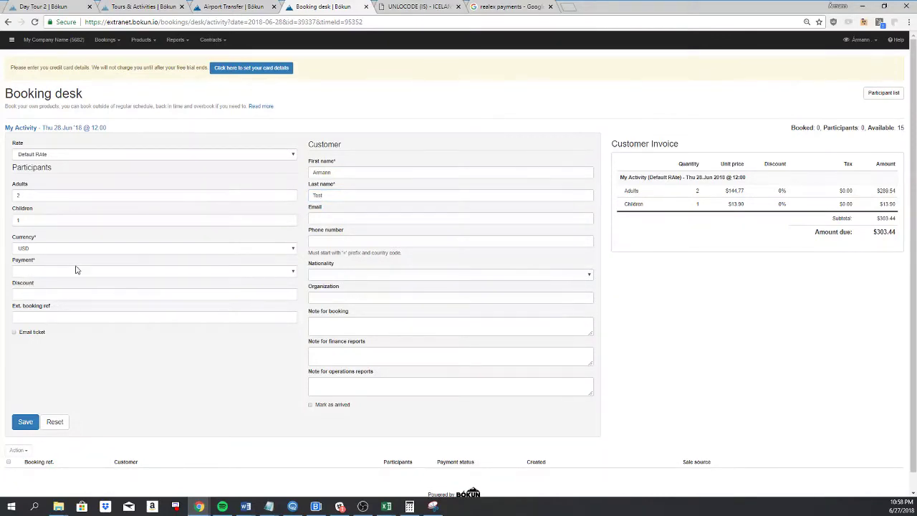
Step: Set the booking's payment to Not paid and save the booking
{"action": "left_click", "coordinate": [76, 270]}
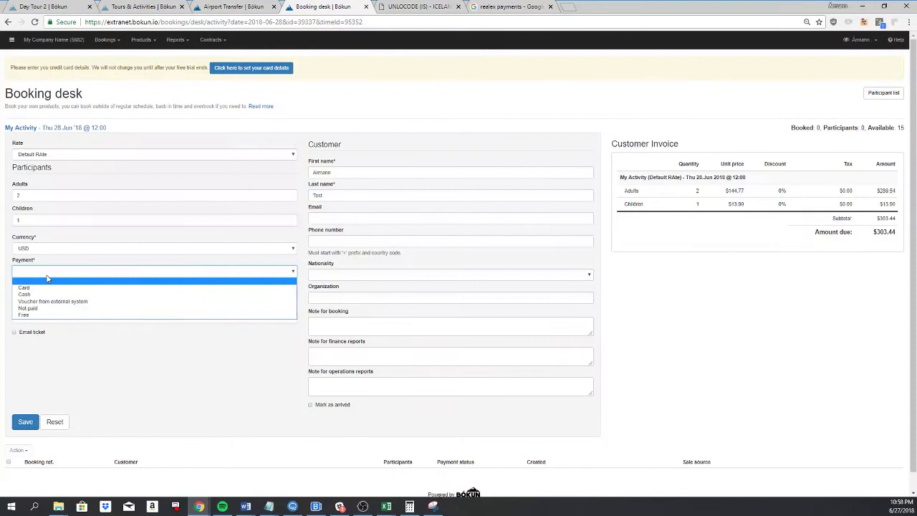
{"action": "left_click", "coordinate": [104, 289]}
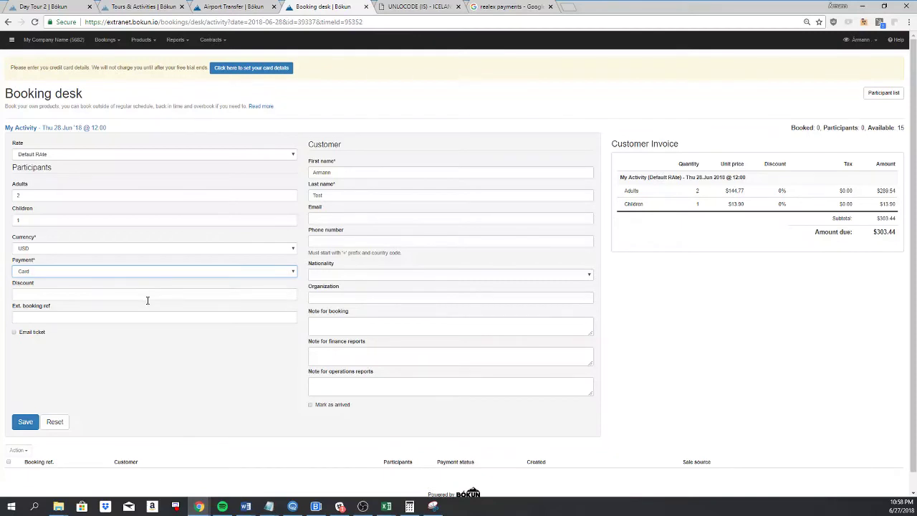
{"action": "left_click", "coordinate": [88, 272]}
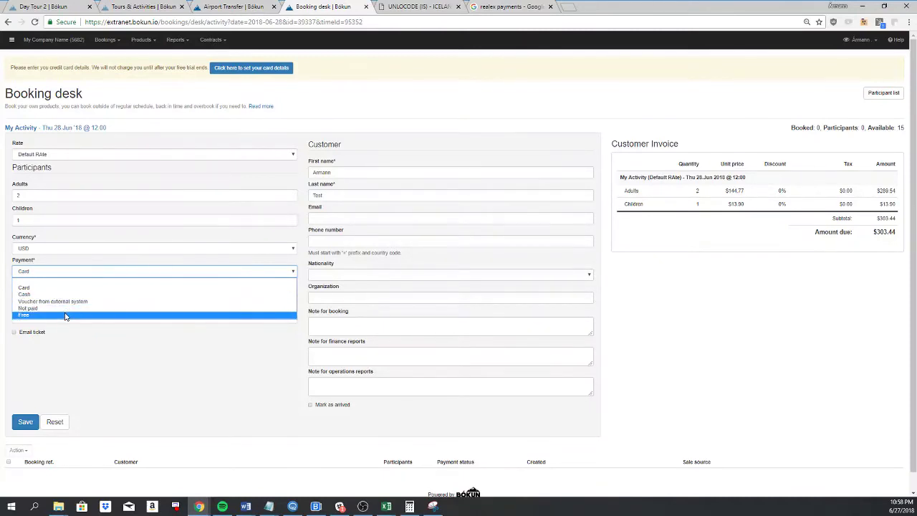
{"action": "key", "text": "Escape"}
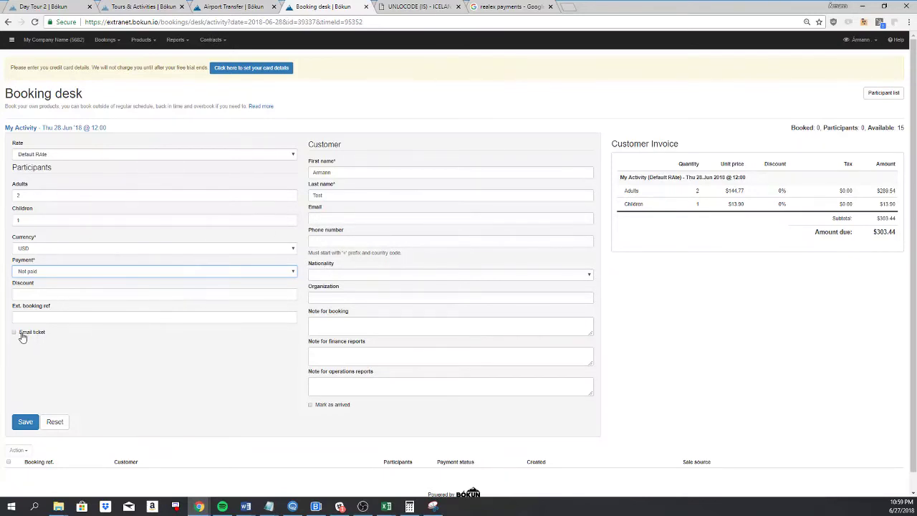
{"action": "left_click", "coordinate": [25, 423]}
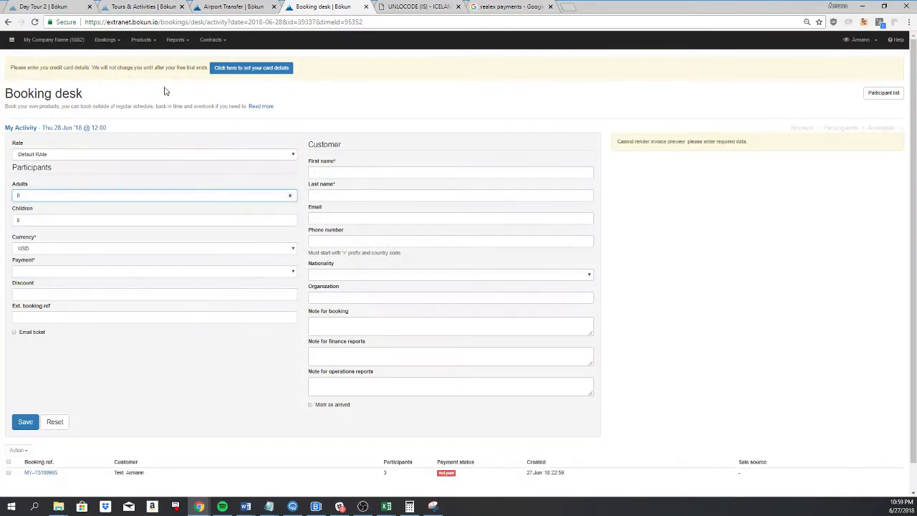
Step: Open the booking page for Tours & Activities and bring up My Activity for booking
{"action": "left_click", "coordinate": [117, 41]}
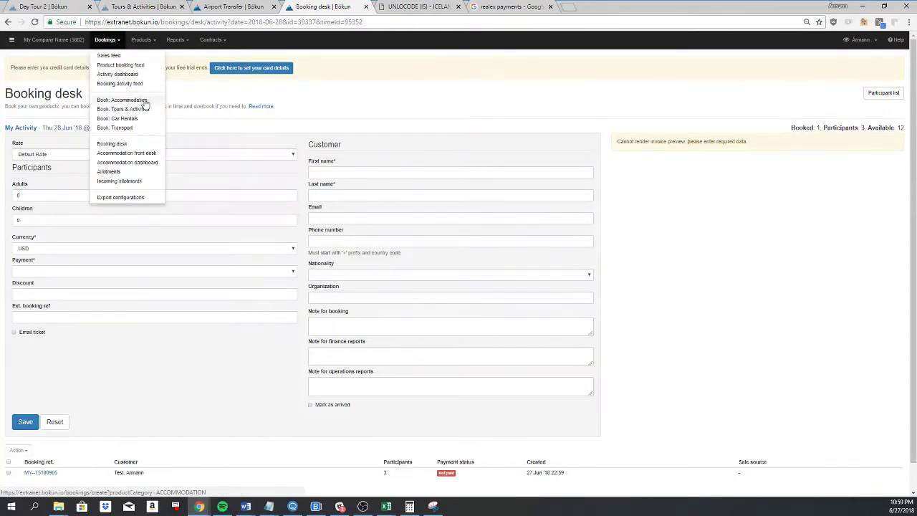
{"action": "left_click", "coordinate": [111, 110]}
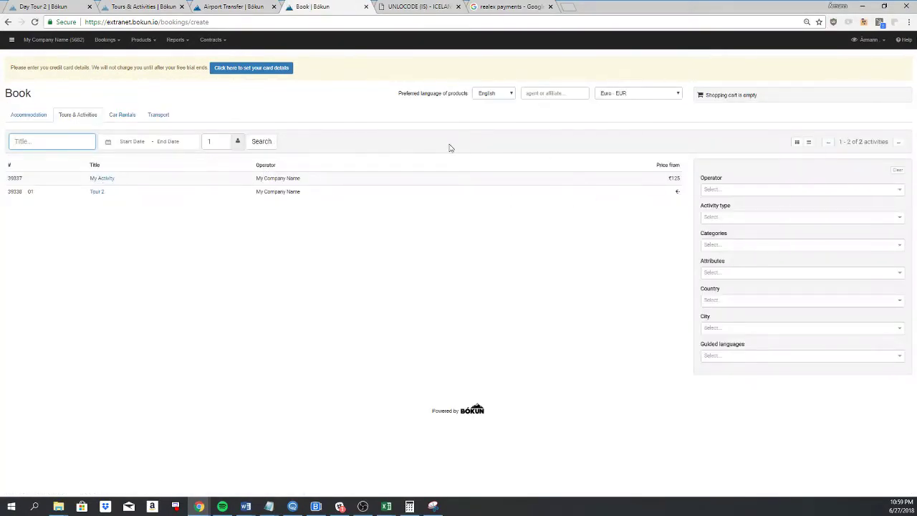
{"action": "left_click", "coordinate": [736, 191]}
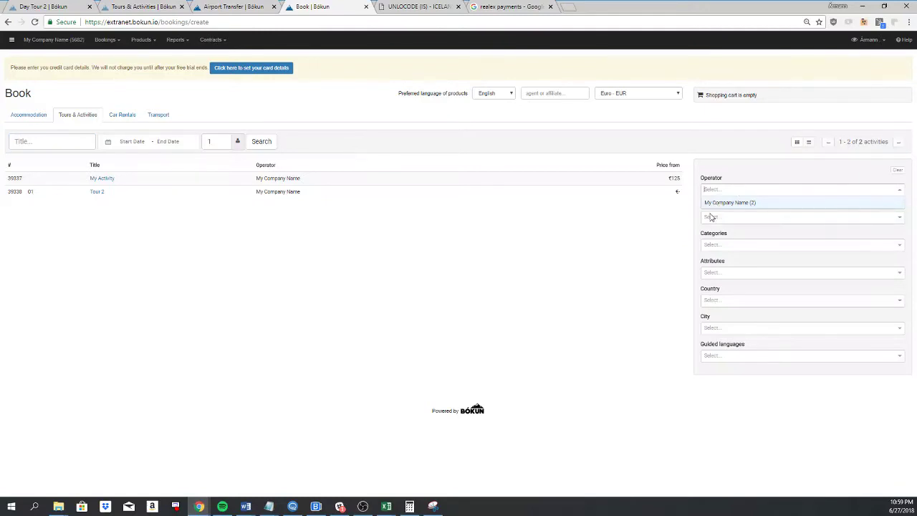
{"action": "left_click", "coordinate": [324, 254]}
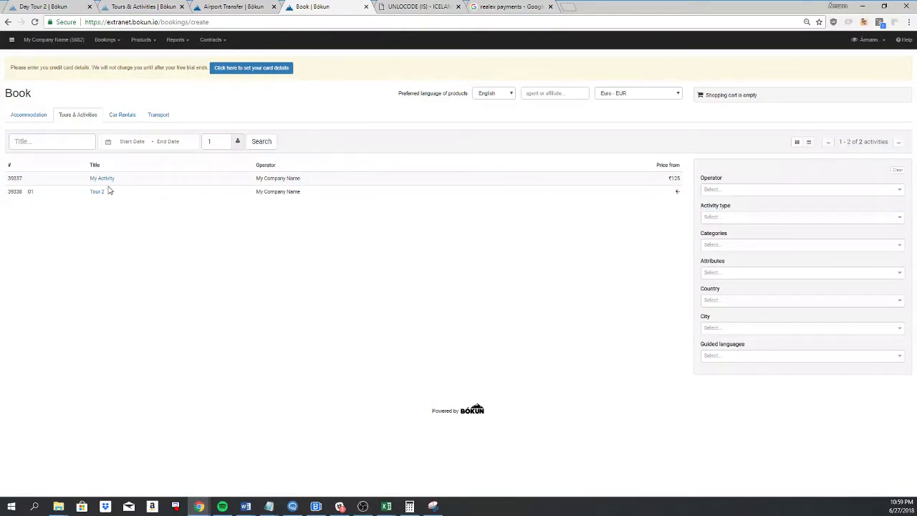
{"action": "left_click", "coordinate": [105, 178]}
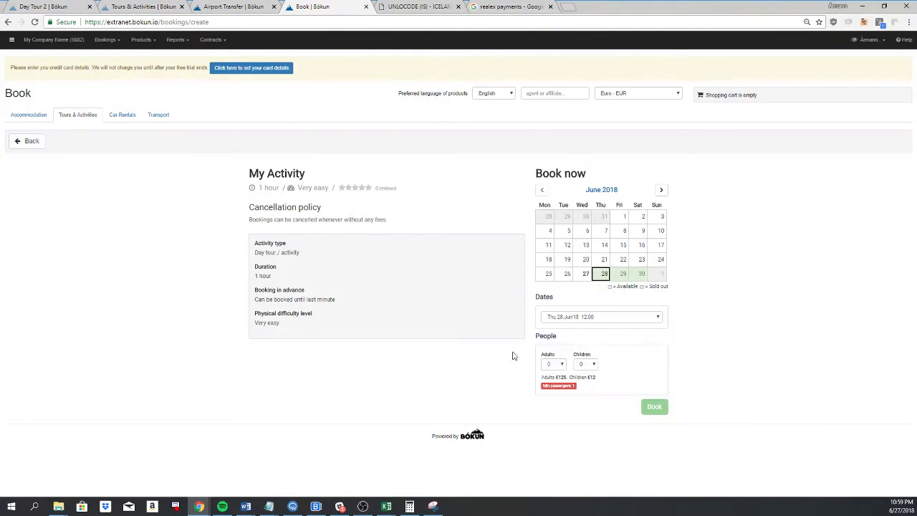
Step: Book My Activity for 1 adult on 28 June 2018 at 12:00 and choose to add more to the booking
{"action": "left_click", "coordinate": [559, 364]}
{"action": "left_click", "coordinate": [555, 382]}
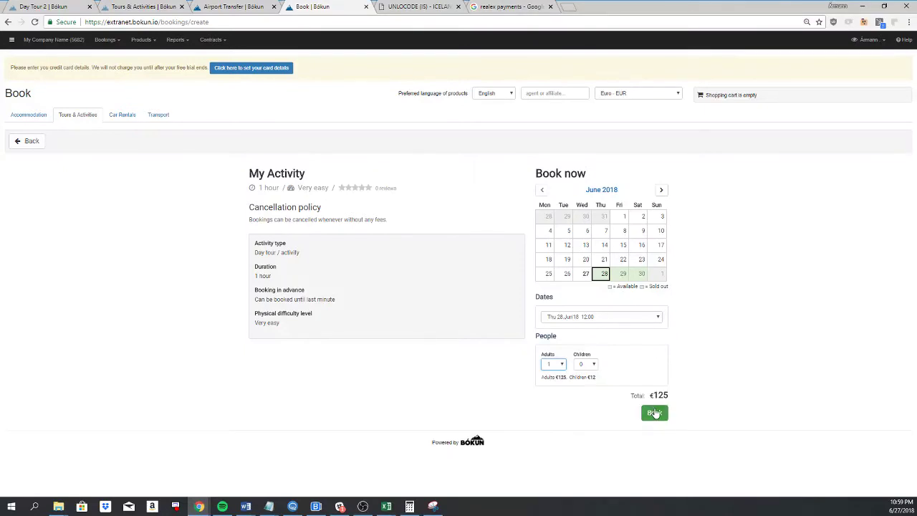
{"action": "left_click", "coordinate": [655, 412]}
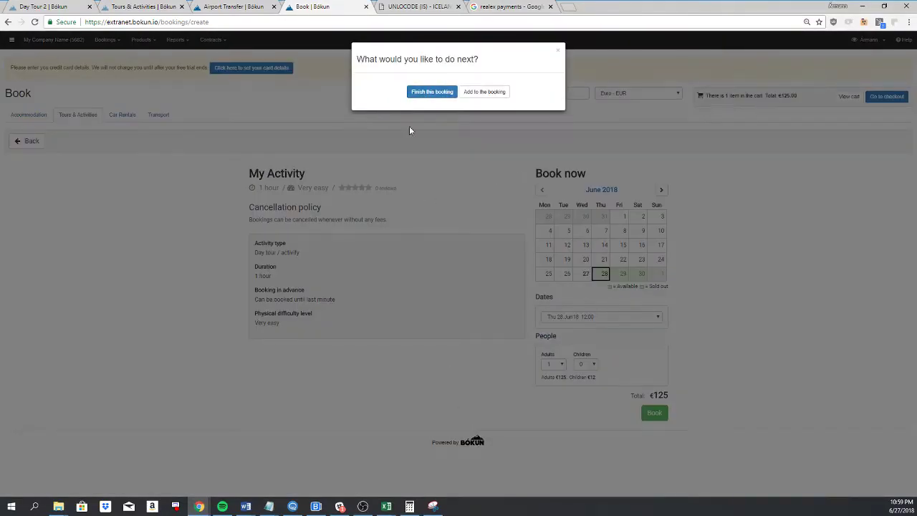
{"action": "left_click", "coordinate": [494, 95]}
Step: Add My Activity for 2 adults on 30 June 2018 at 12:00 and choose to finish the booking
{"action": "left_click", "coordinate": [642, 274]}
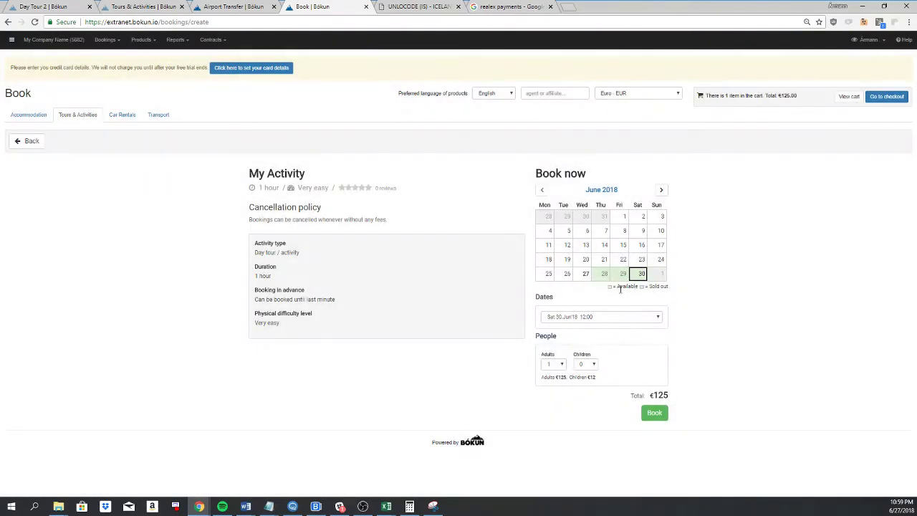
{"action": "left_click", "coordinate": [552, 364]}
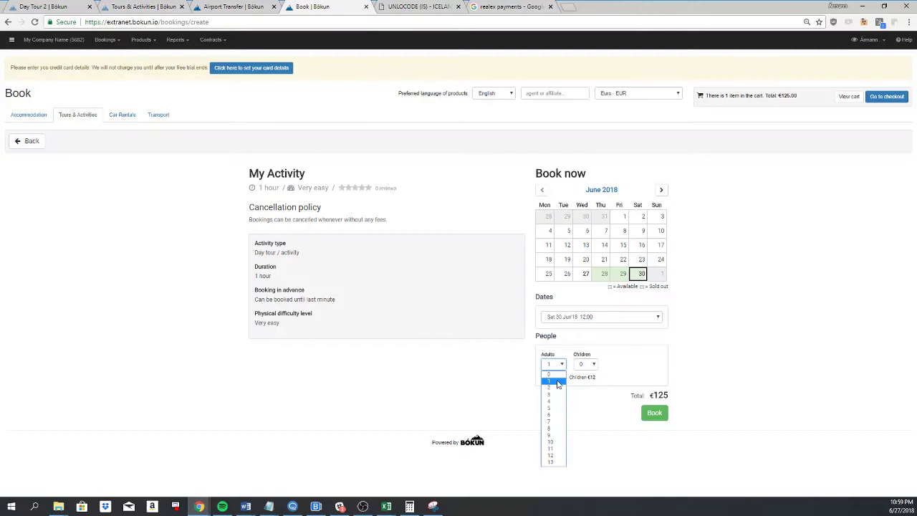
{"action": "left_click", "coordinate": [551, 382]}
{"action": "left_click", "coordinate": [662, 417]}
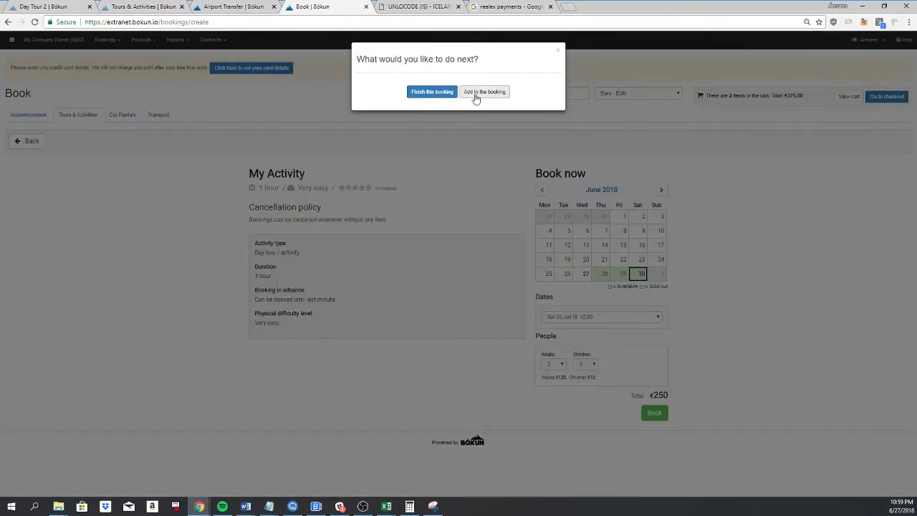
{"action": "left_click", "coordinate": [432, 96]}
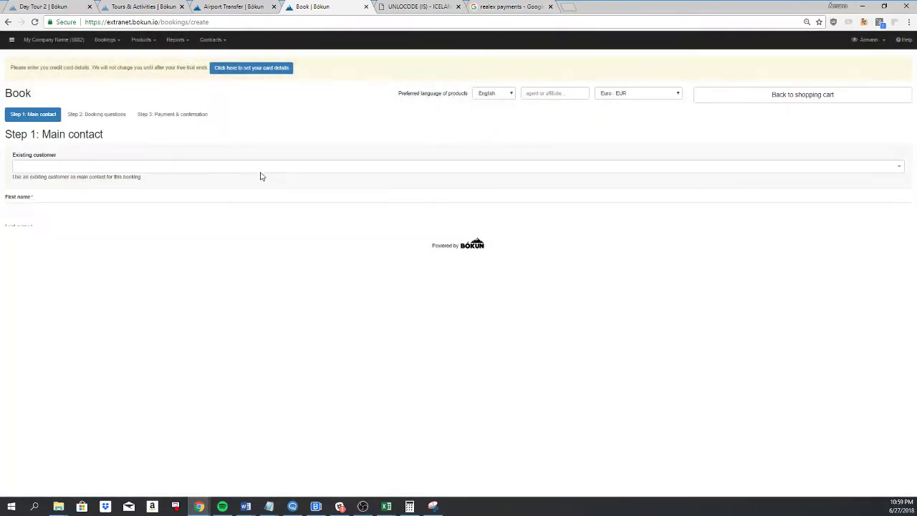
Step: Fill in the main contact's first name, last name and email address, and continue to the booking questions
{"action": "left_click", "coordinate": [54, 208]}
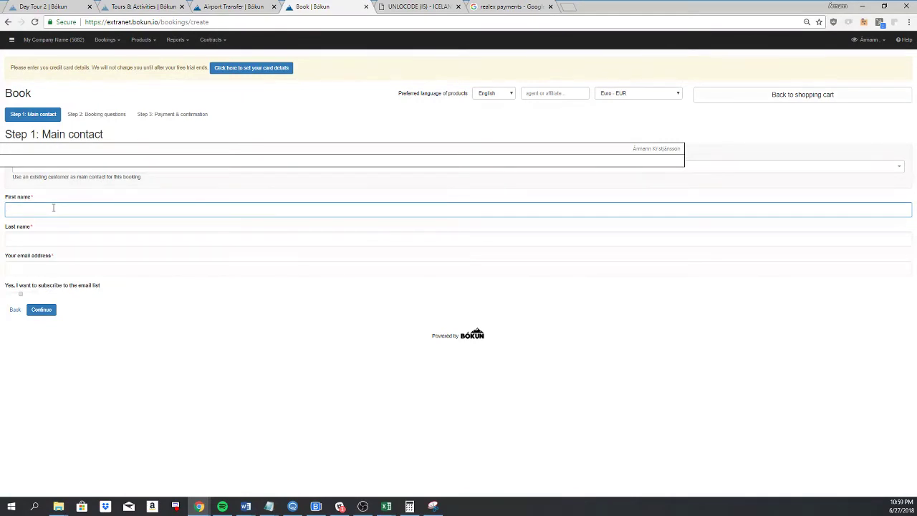
{"action": "type", "text": "Test"}
{"action": "key", "text": "Tab"}
{"action": "type", "text": "Tes"}
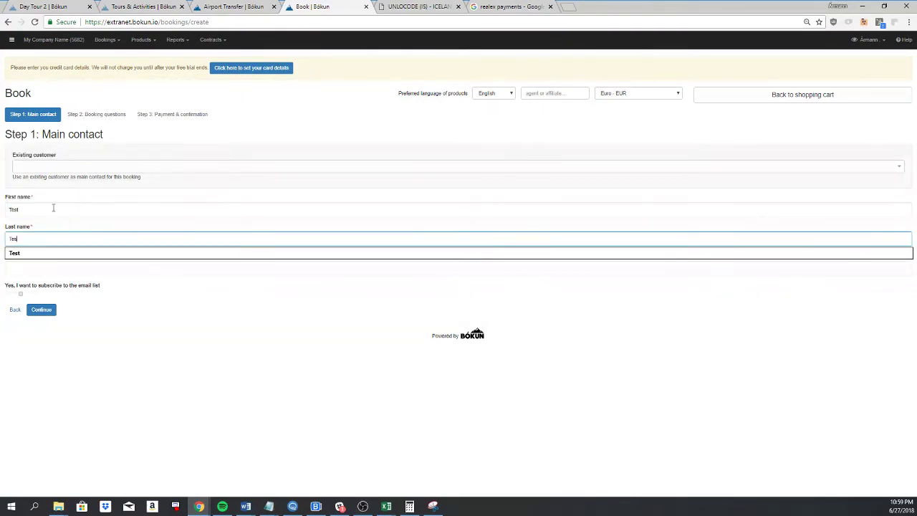
{"action": "type", "text": "t"}
{"action": "key", "text": "Tab"}
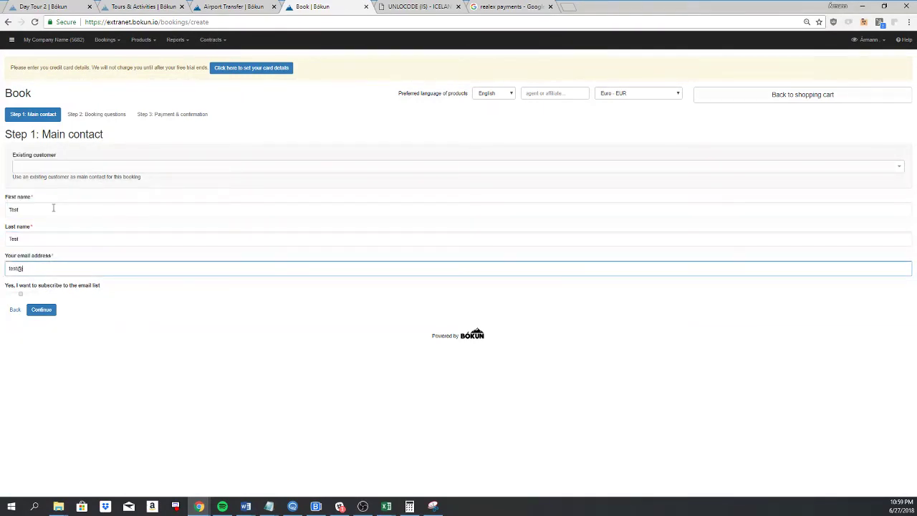
{"action": "type", "text": "test@test."}
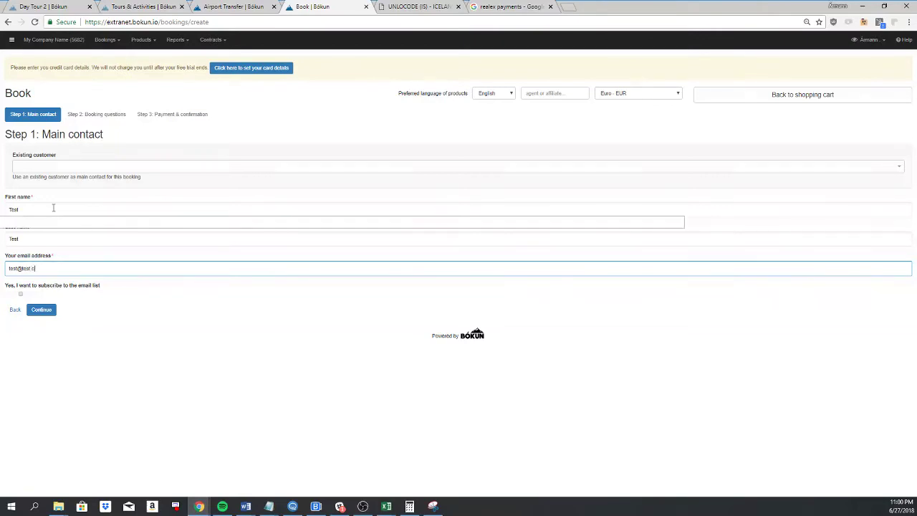
{"action": "type", "text": "com"}
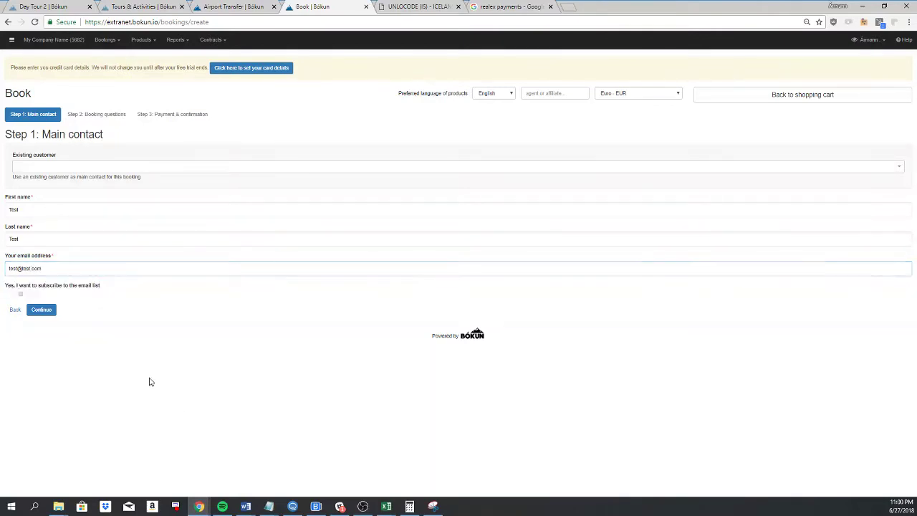
{"action": "left_click", "coordinate": [55, 313]}
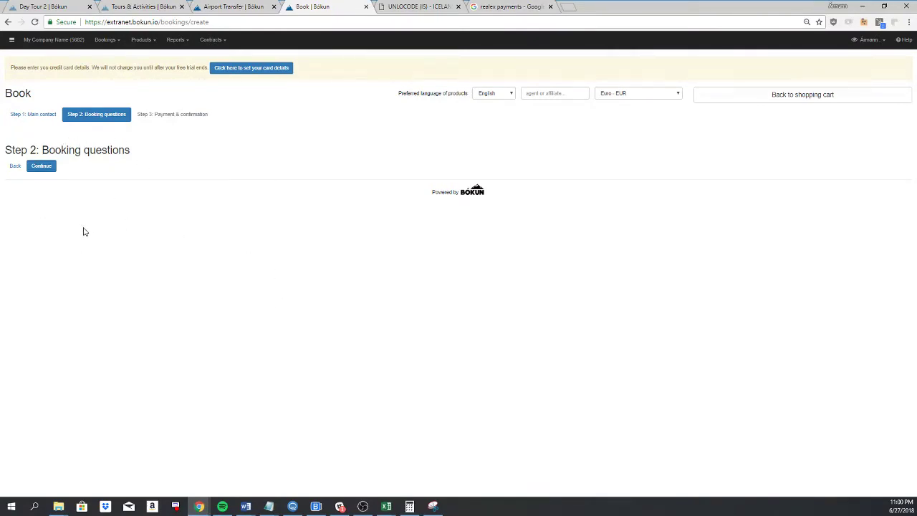
Step: Continue past the booking questions, choose to enter the payment manually with payment type Card, and save the booking
{"action": "left_click", "coordinate": [41, 166]}
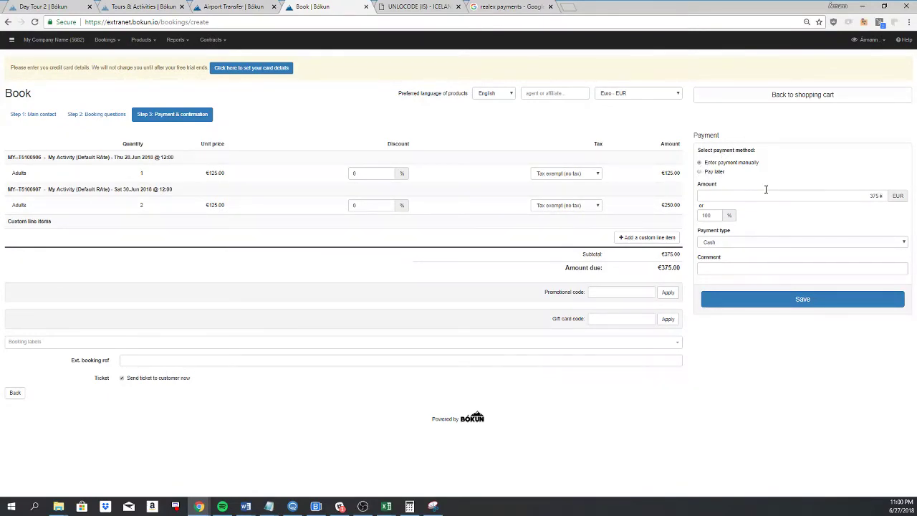
{"action": "left_click", "coordinate": [709, 173]}
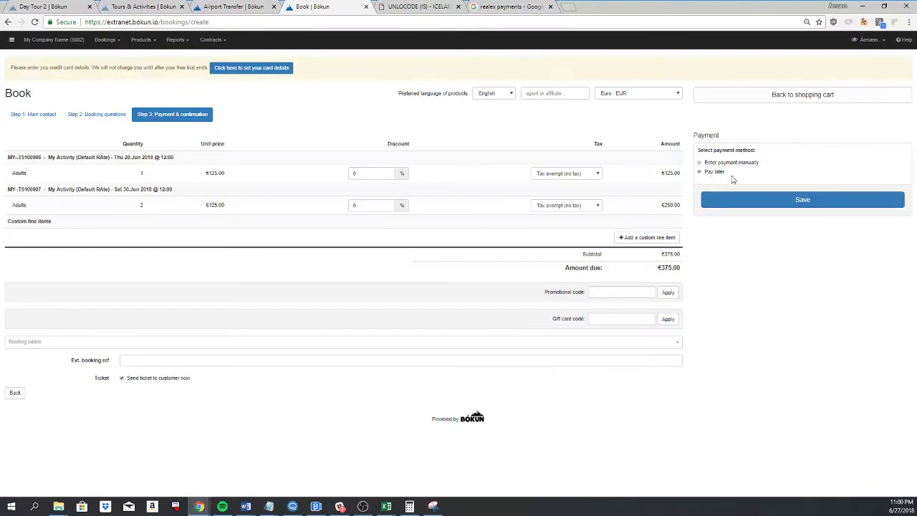
{"action": "left_click", "coordinate": [729, 163]}
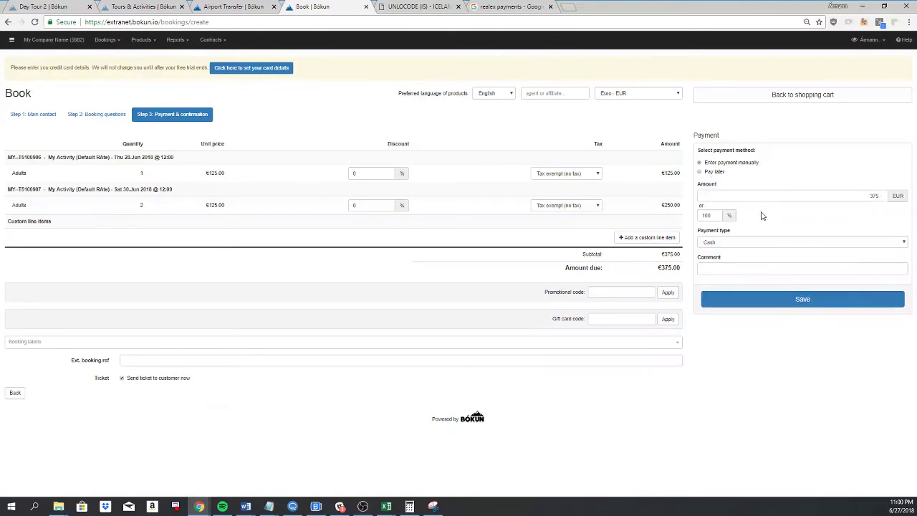
{"action": "left_click", "coordinate": [721, 246]}
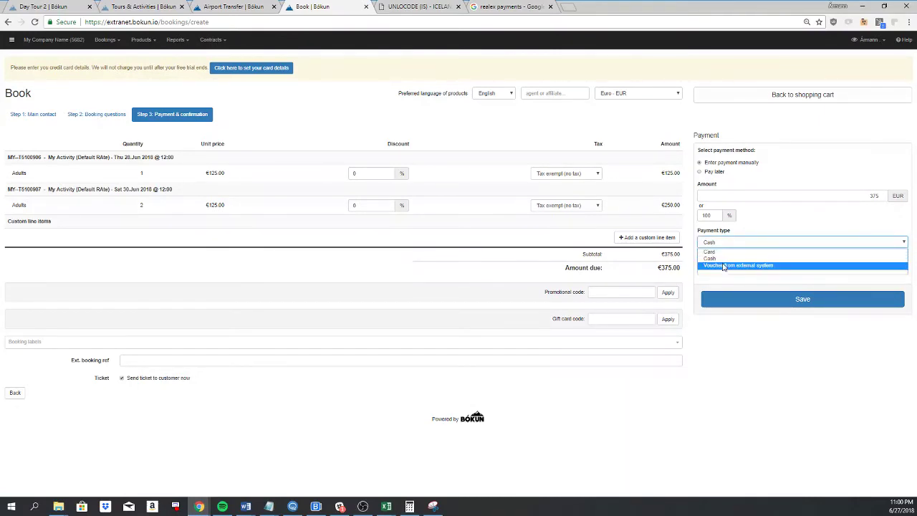
{"action": "left_click", "coordinate": [719, 252]}
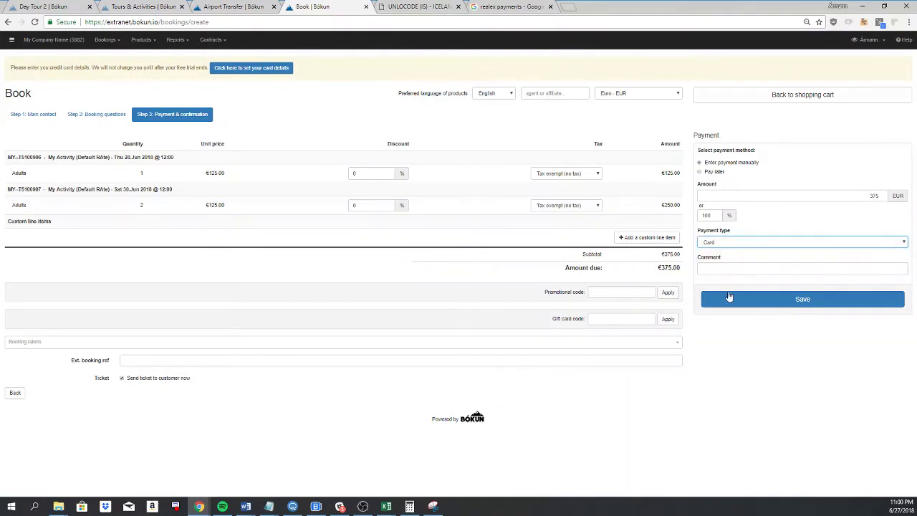
{"action": "left_click", "coordinate": [778, 300]}
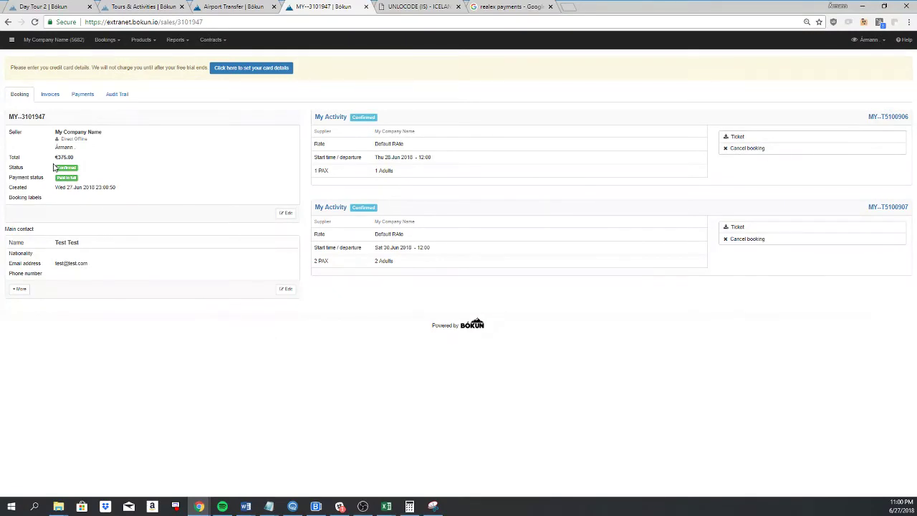
{"action": "left_click_drag", "start_coordinate": [58, 117], "coordinate": [25, 121]}
{"action": "left_click", "coordinate": [168, 233]}
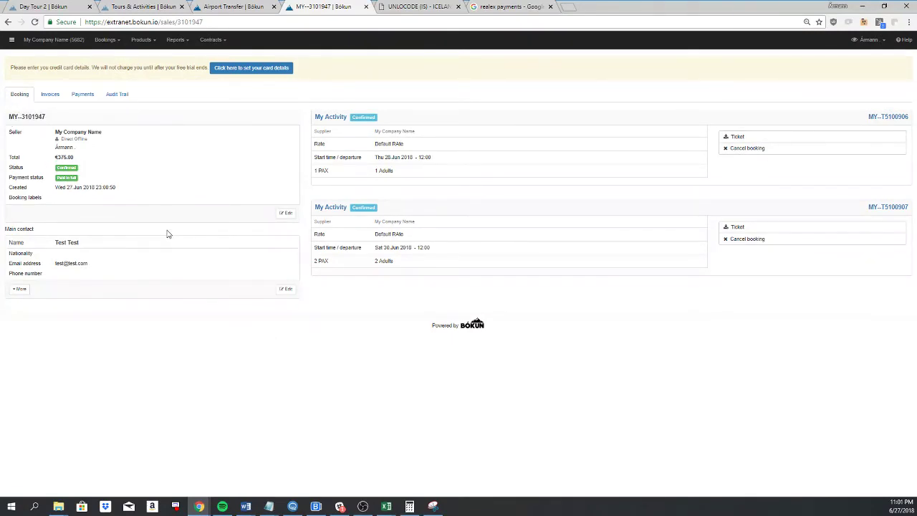
Step: Open the activity dashboard for 28–29 June 2018 and include unbooked departures
{"action": "left_click", "coordinate": [107, 40]}
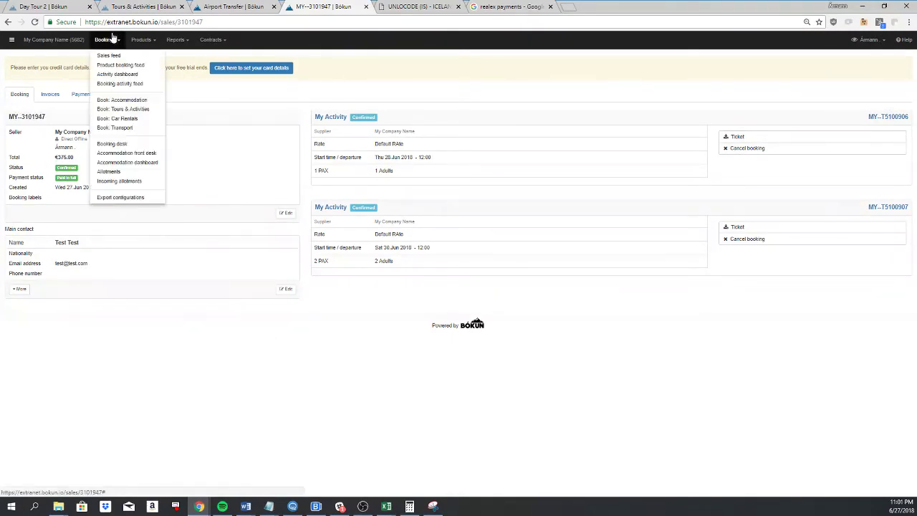
{"action": "left_click", "coordinate": [133, 76]}
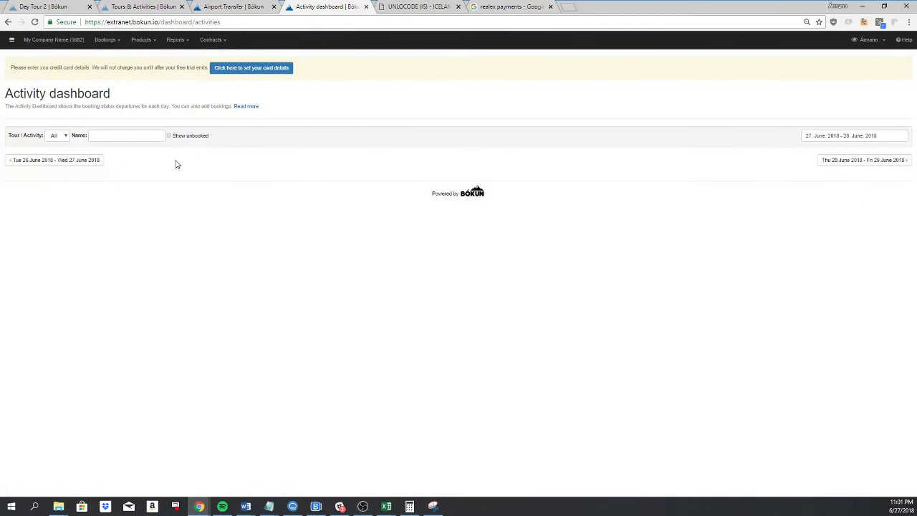
{"action": "left_click", "coordinate": [853, 162]}
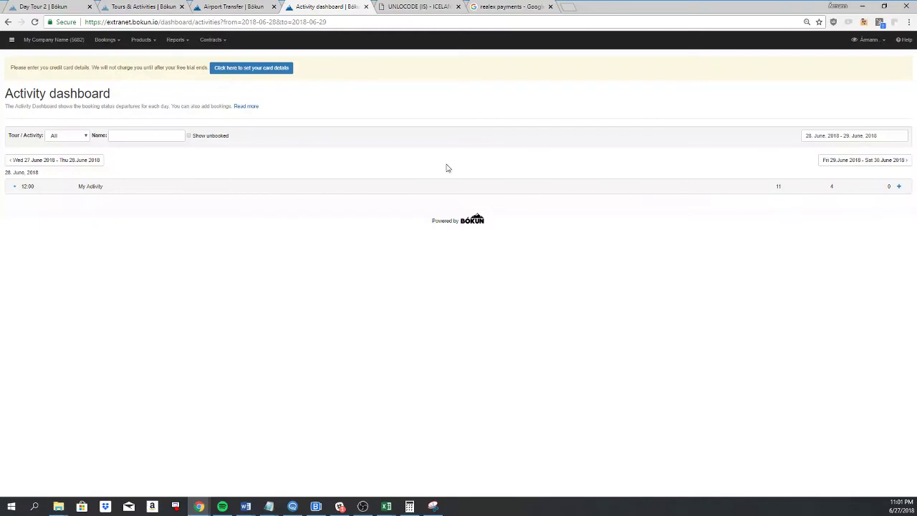
{"action": "left_click", "coordinate": [223, 140]}
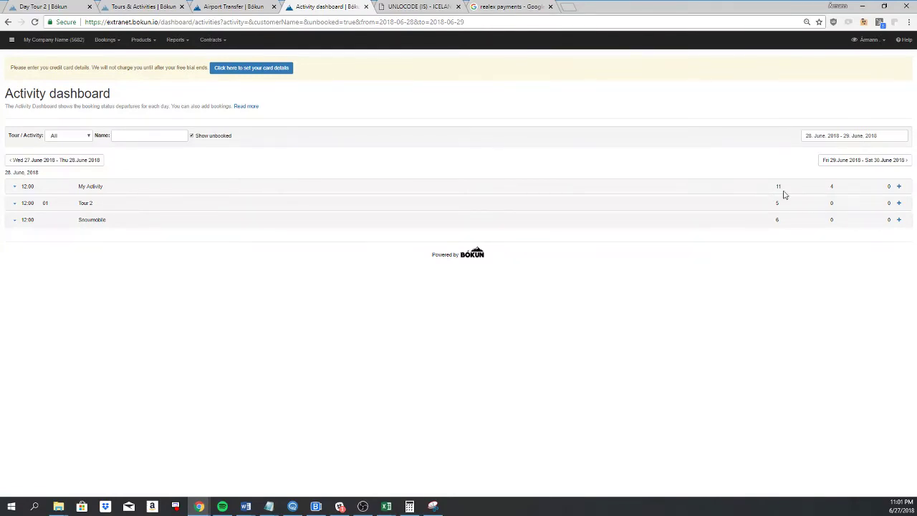
Step: Start a booking from the dashboard for My Activity's 28 June 12:00 departure with 4 adults
{"action": "left_click", "coordinate": [899, 187]}
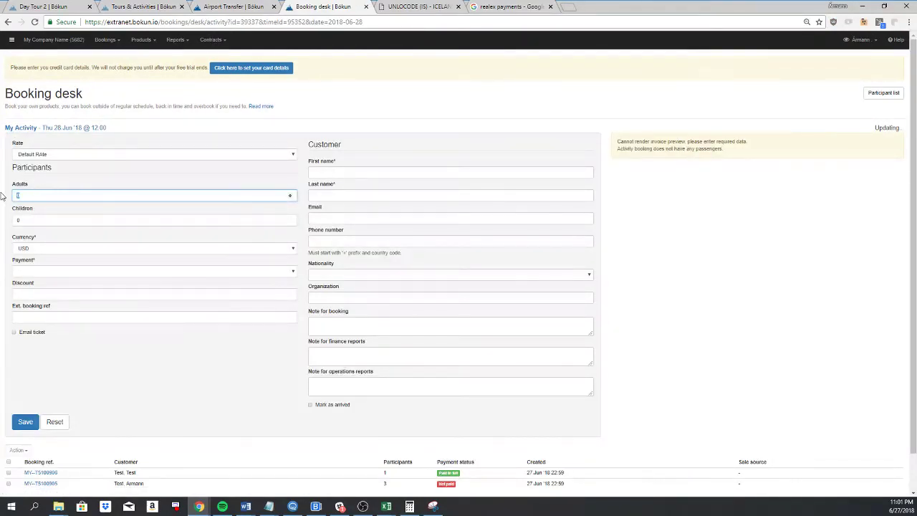
{"action": "type", "text": "4"}
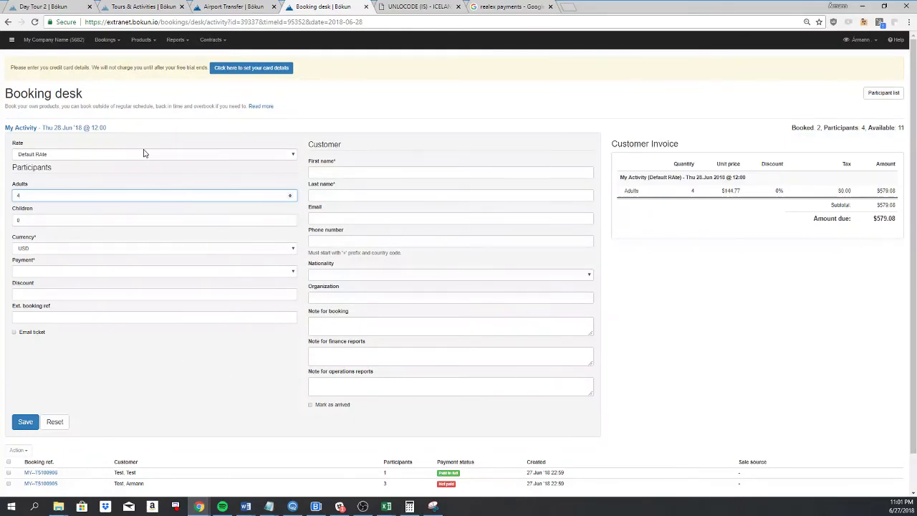
Step: Open the newest sale in the sales feed and cancel its My Activity booking for 30 June 2018, keeping the cancellation policy applied
{"action": "left_click", "coordinate": [40, 44]}
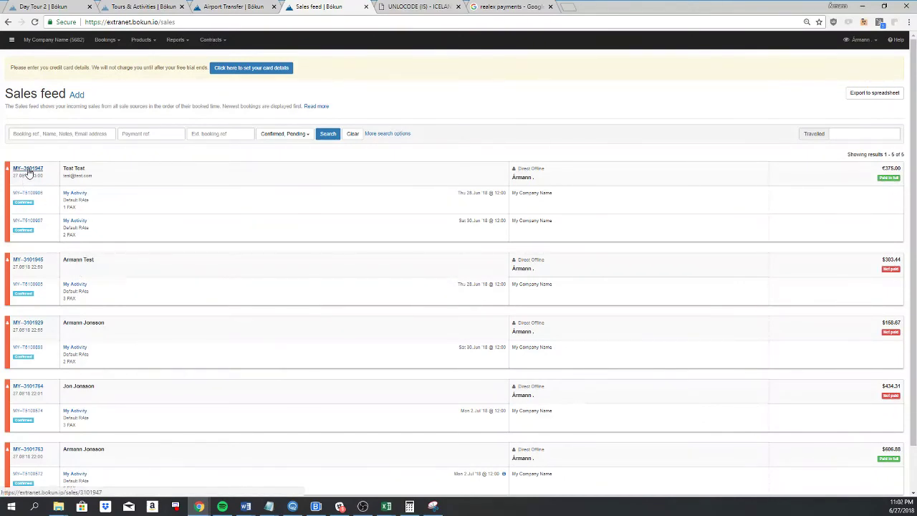
{"action": "left_click", "coordinate": [29, 169]}
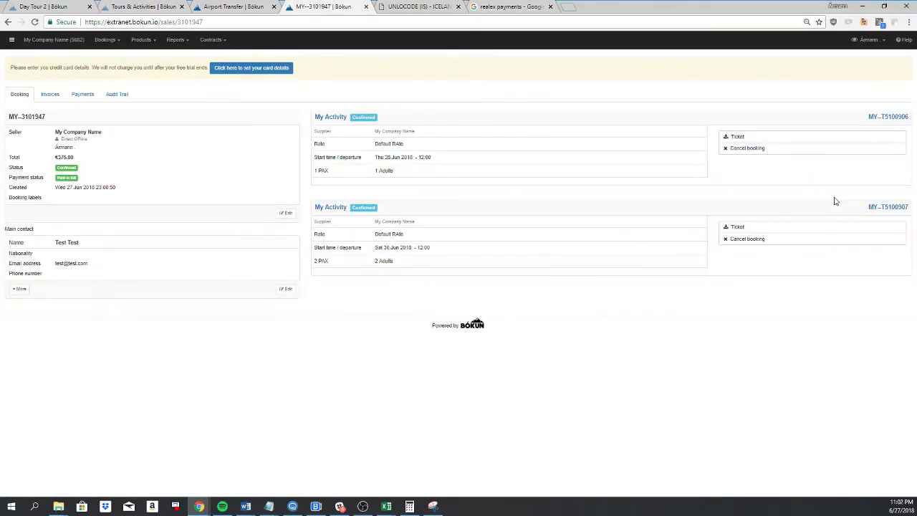
{"action": "left_click", "coordinate": [743, 244]}
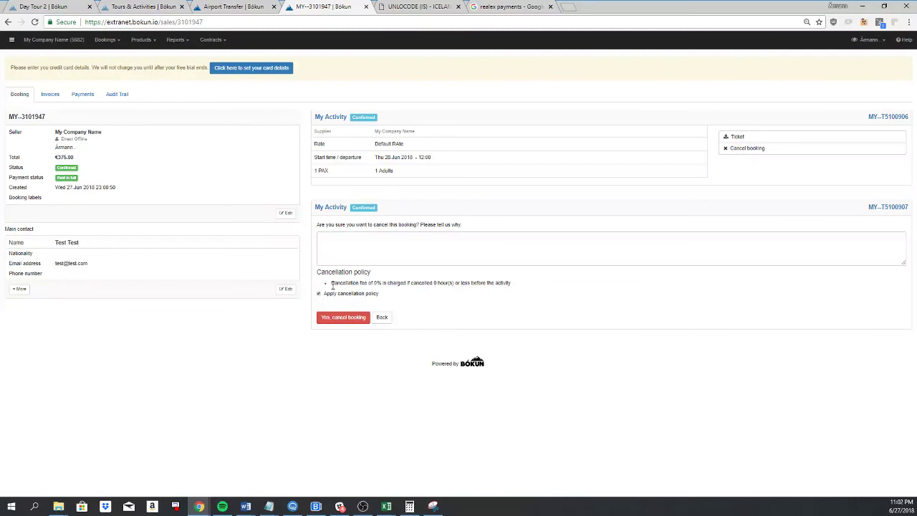
{"action": "left_click", "coordinate": [344, 317]}
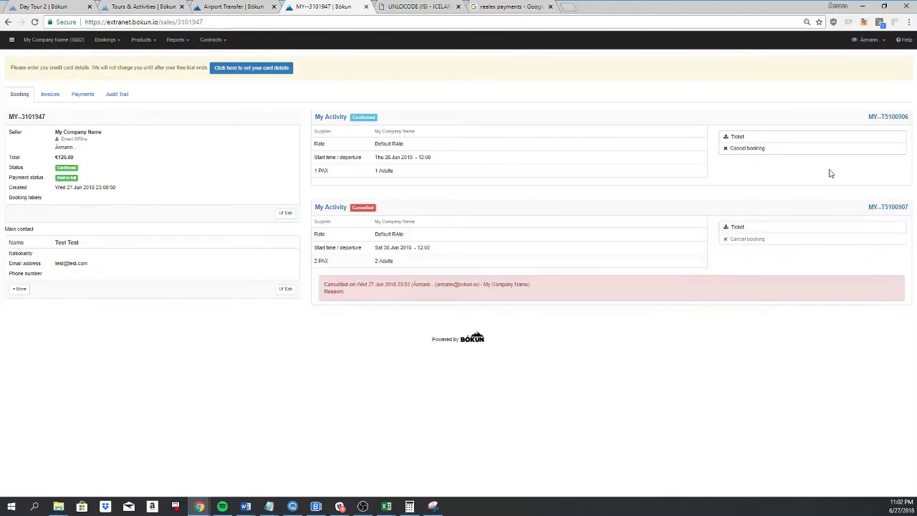
Step: Open the sale's remaining My Activity booking and change its date to 29 June 2018
{"action": "left_click", "coordinate": [892, 118]}
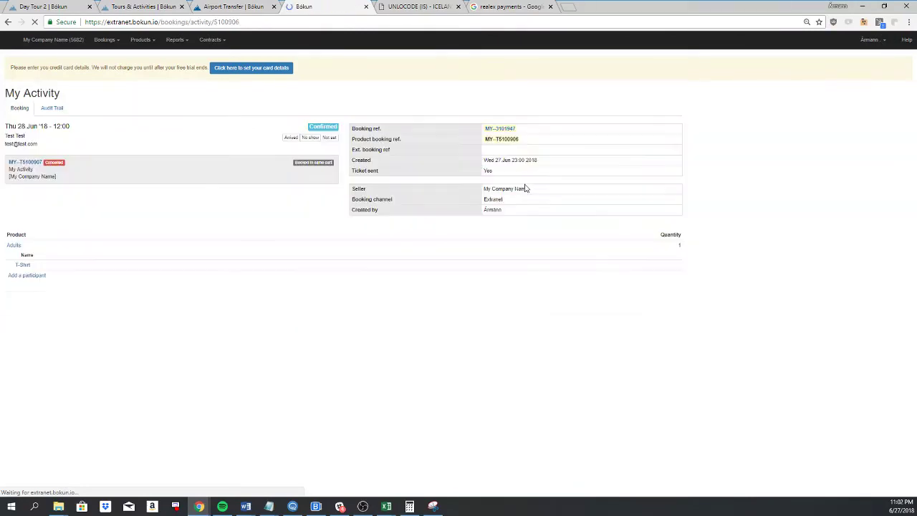
{"action": "left_click", "coordinate": [715, 108]}
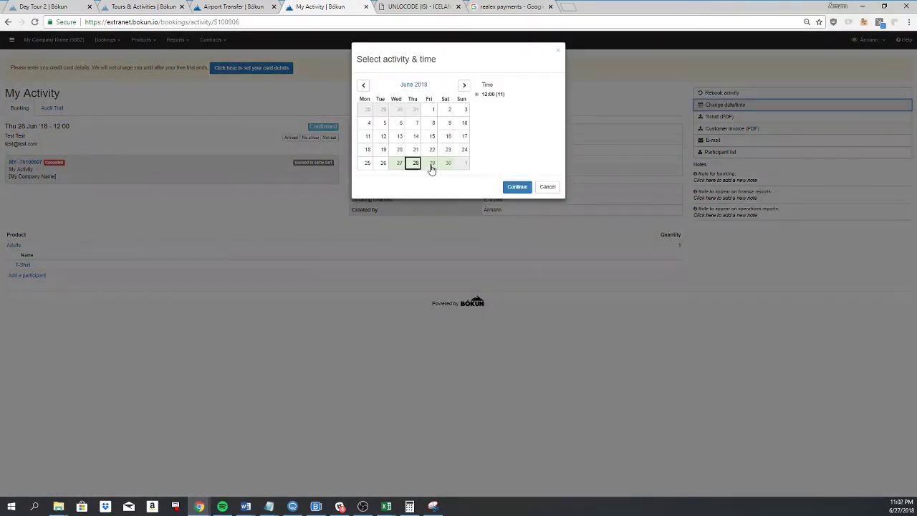
{"action": "left_click", "coordinate": [431, 164]}
{"action": "left_click", "coordinate": [509, 190]}
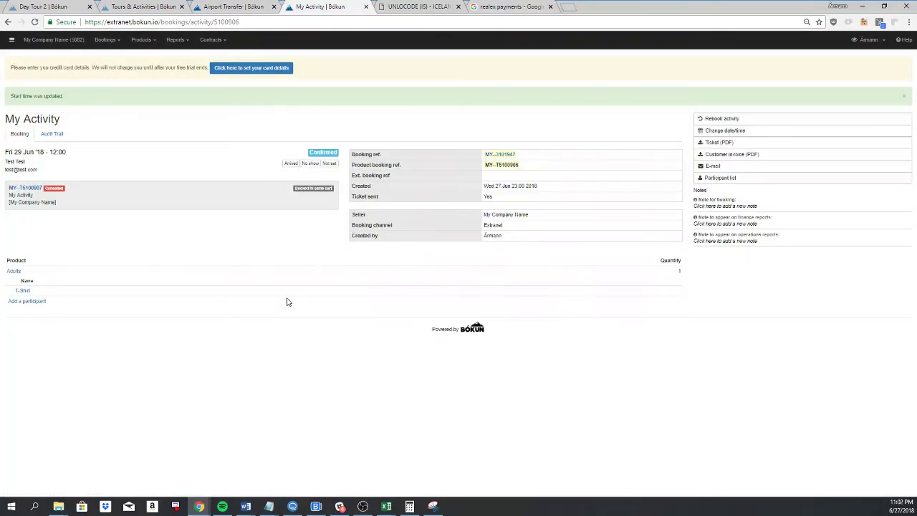
Step: Set the number of adults on the My Activity booking to 2 and save the participants
{"action": "left_click", "coordinate": [13, 271]}
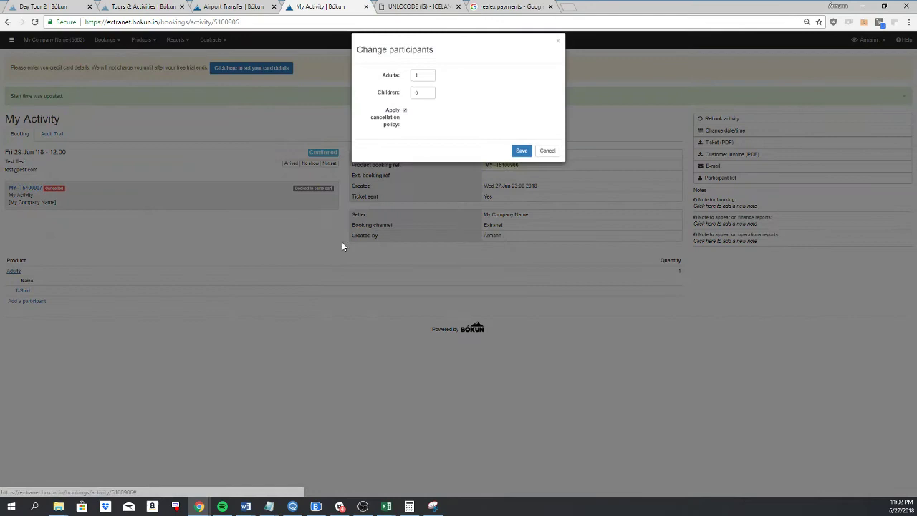
{"action": "double_click", "coordinate": [419, 84]}
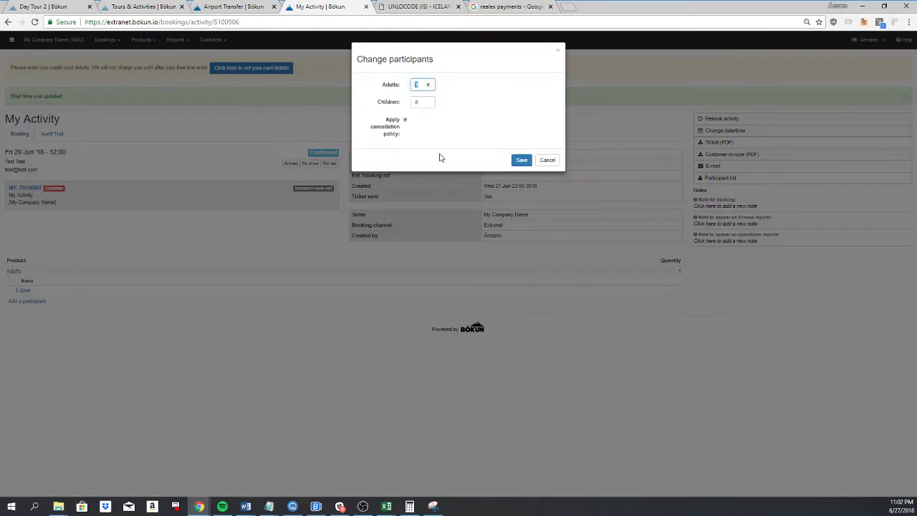
{"action": "left_click", "coordinate": [520, 160]}
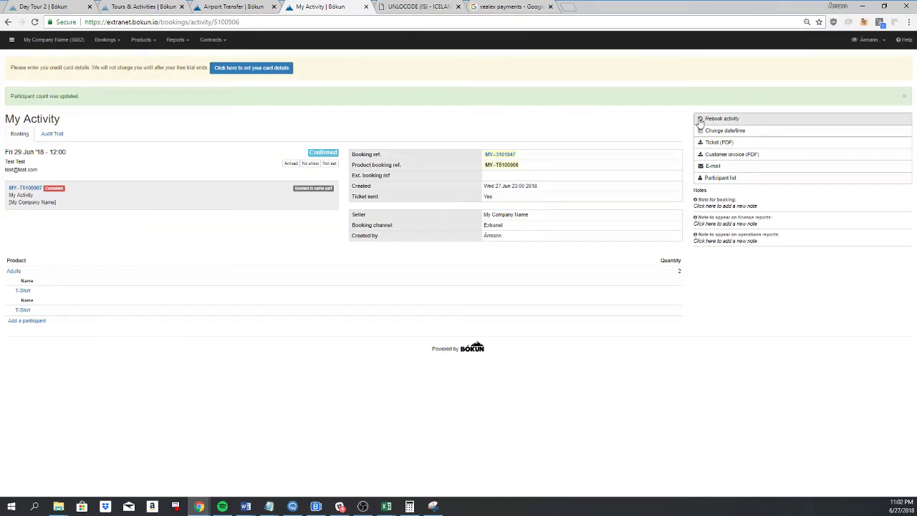
{"action": "left_click", "coordinate": [753, 122]}
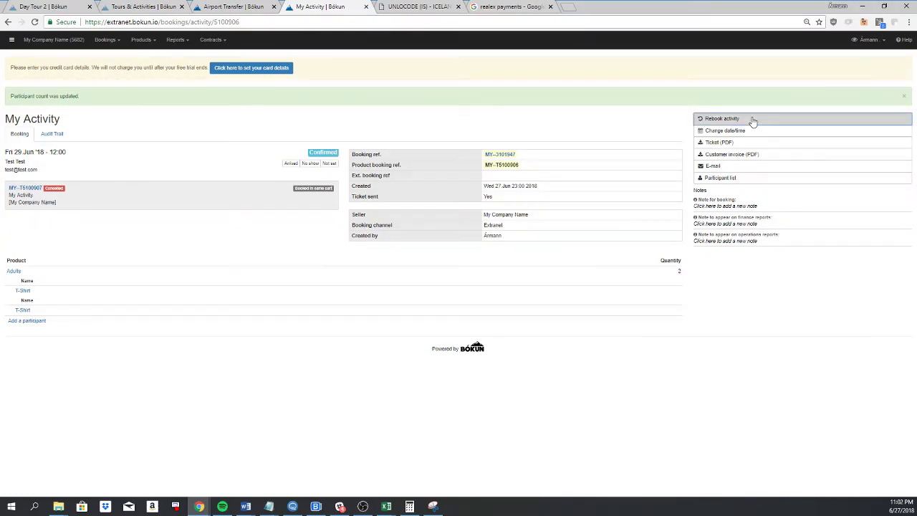
{"action": "left_click", "coordinate": [451, 85]}
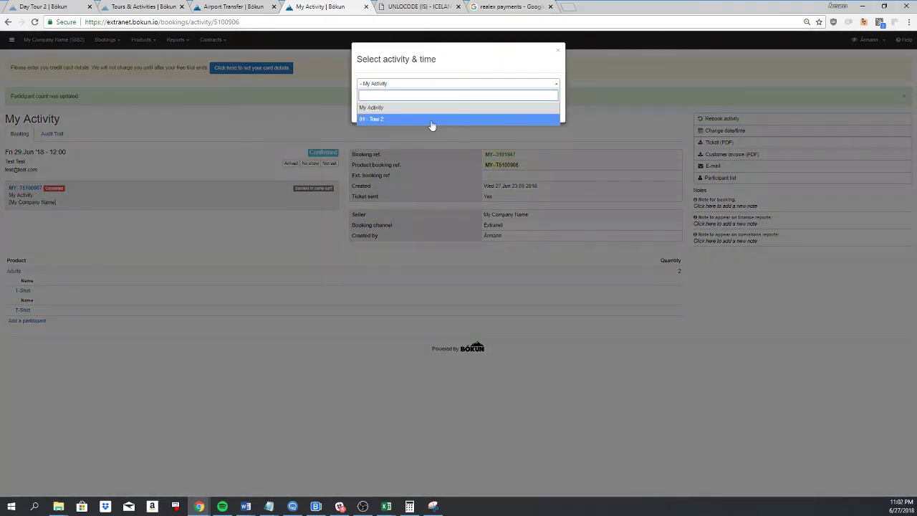
{"action": "left_click", "coordinate": [432, 119]}
{"action": "left_click", "coordinate": [549, 110]}
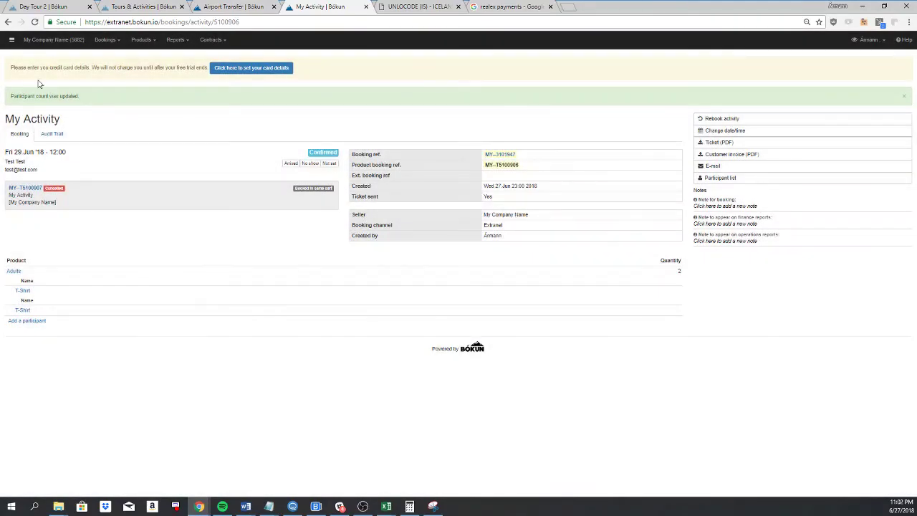
Step: Open the unpaid sale for 28 June 2018 from the sales feed and cancel its My Activity booking
{"action": "left_click", "coordinate": [51, 40]}
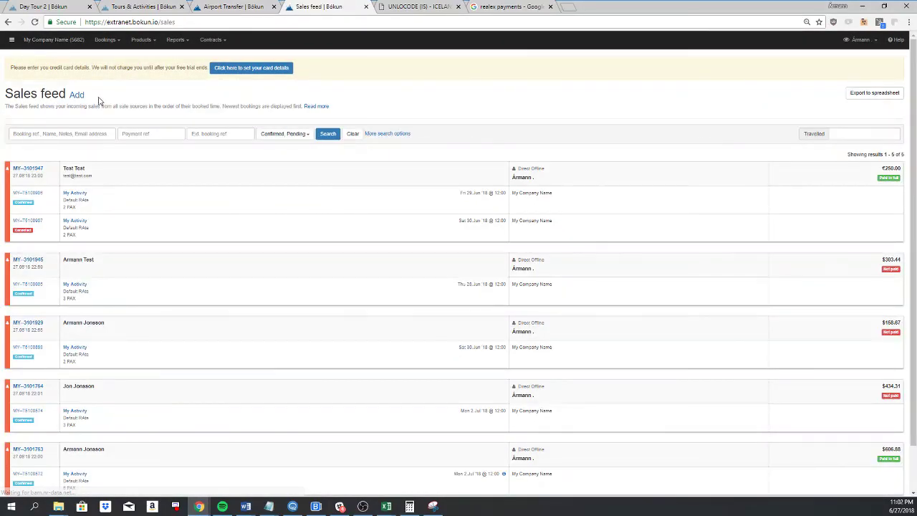
{"action": "left_click", "coordinate": [31, 262]}
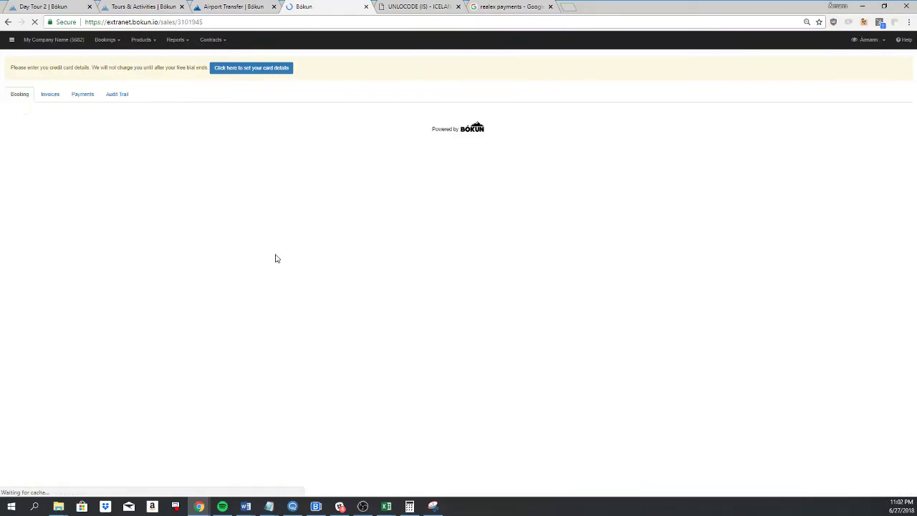
{"action": "left_click", "coordinate": [753, 152]}
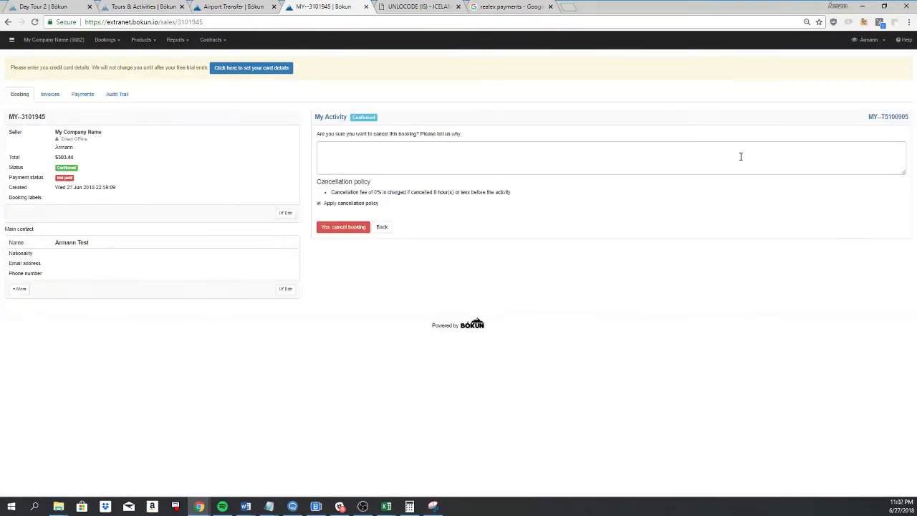
{"action": "left_click", "coordinate": [344, 227]}
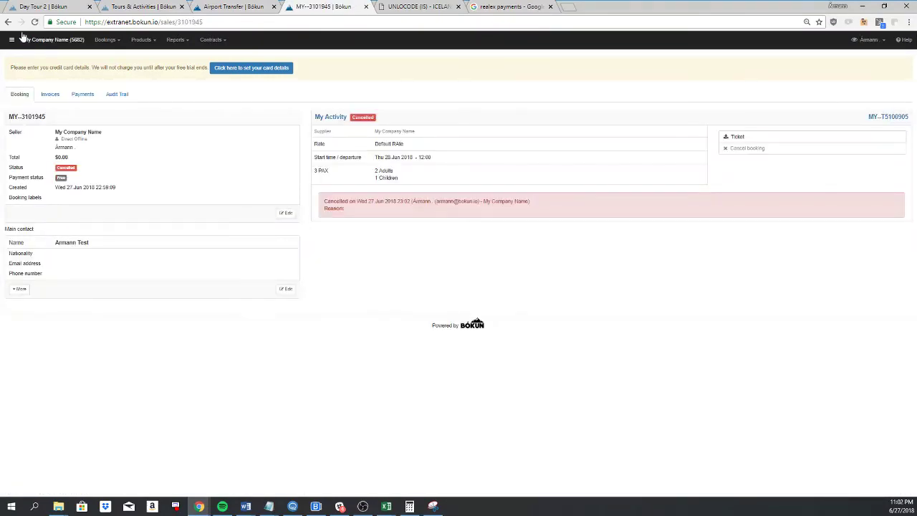
Step: Return to the sales feed and add Cancelled to the booking status filter
{"action": "left_click", "coordinate": [23, 40]}
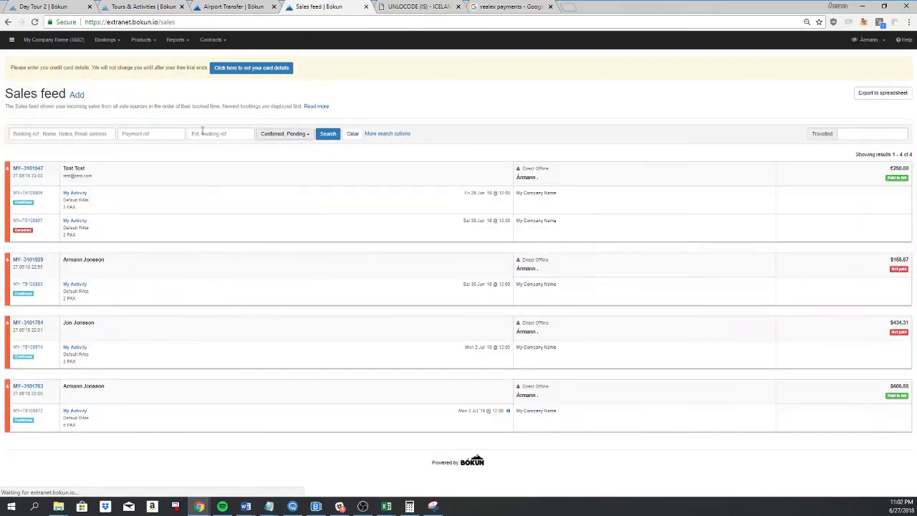
{"action": "left_click", "coordinate": [306, 134]}
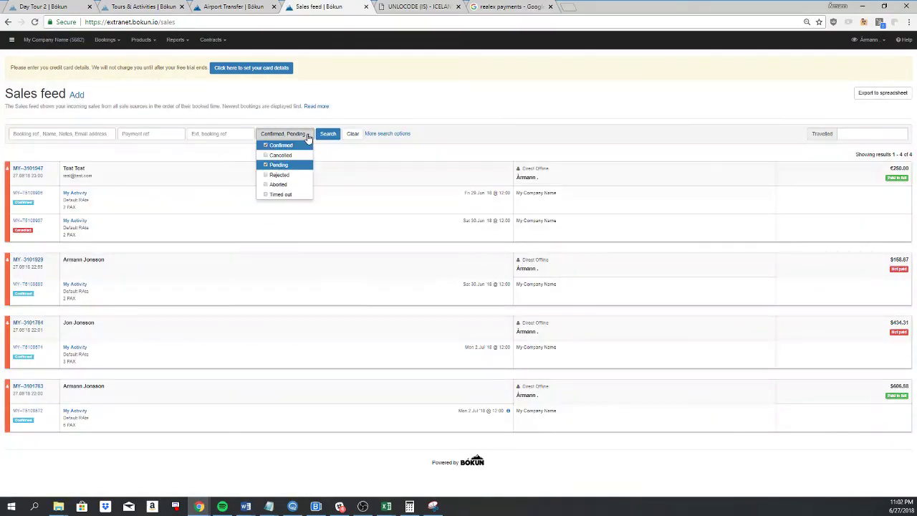
{"action": "left_click", "coordinate": [283, 155]}
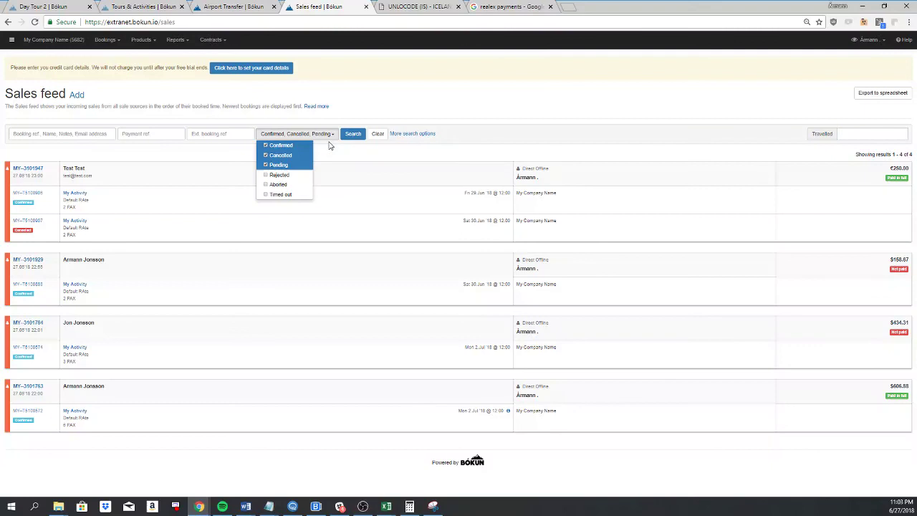